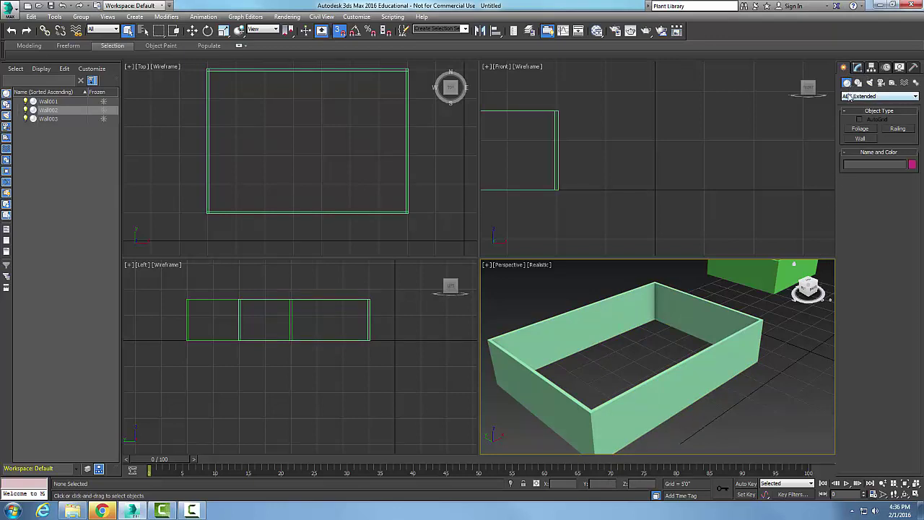
- Start the Wall tool and set width to 0'4 8/16", keeping 8'0" height and center justification
click(865, 139)
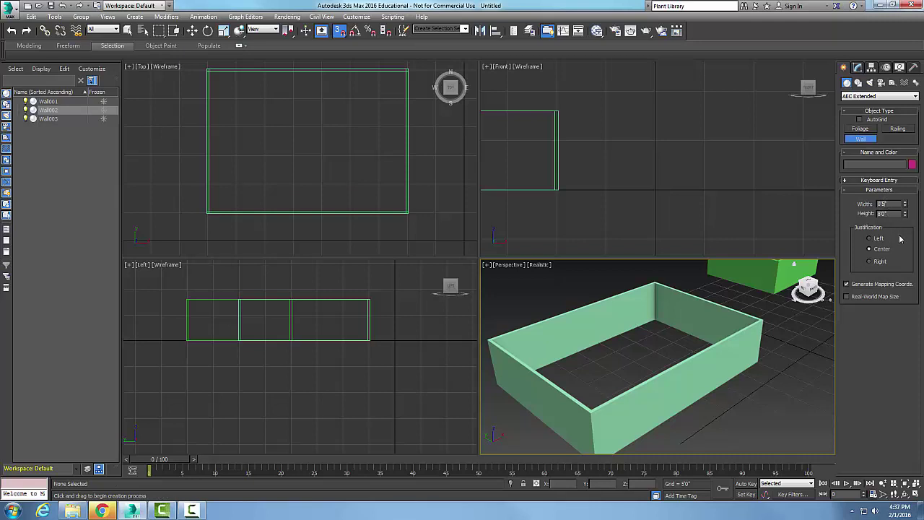
text(0'1)
text(/2)
text(5)
key(Return)
text(0'4)
text( 8/16")
double_click(885, 213)
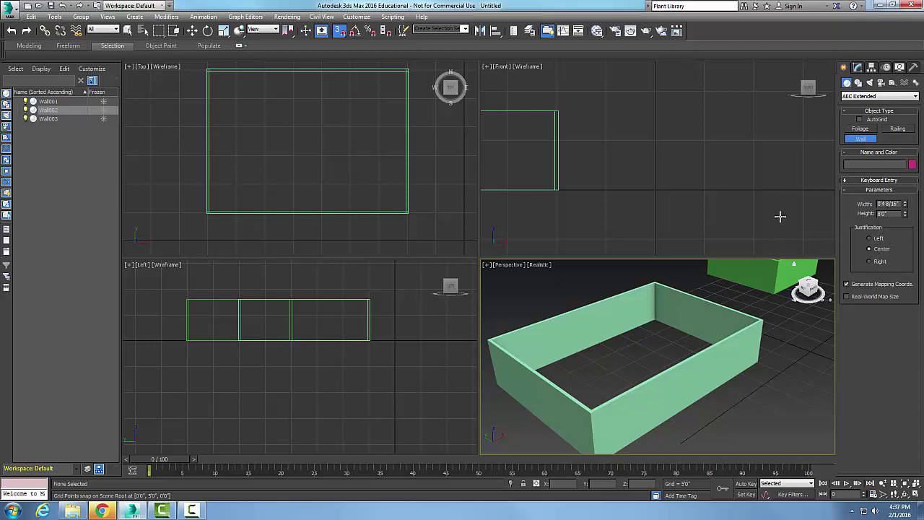
- Draw an L-shaped interior wall from the bottom wall up and across to the right wall
click(350, 211)
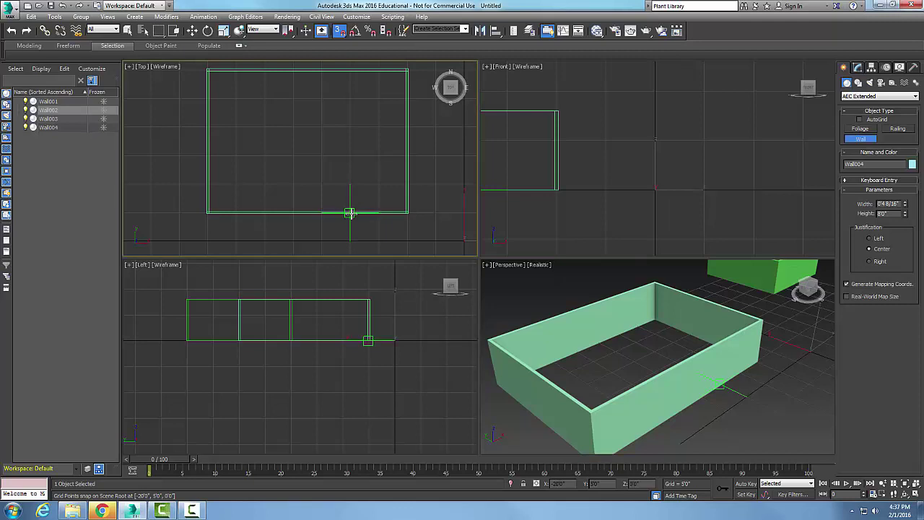
click(349, 156)
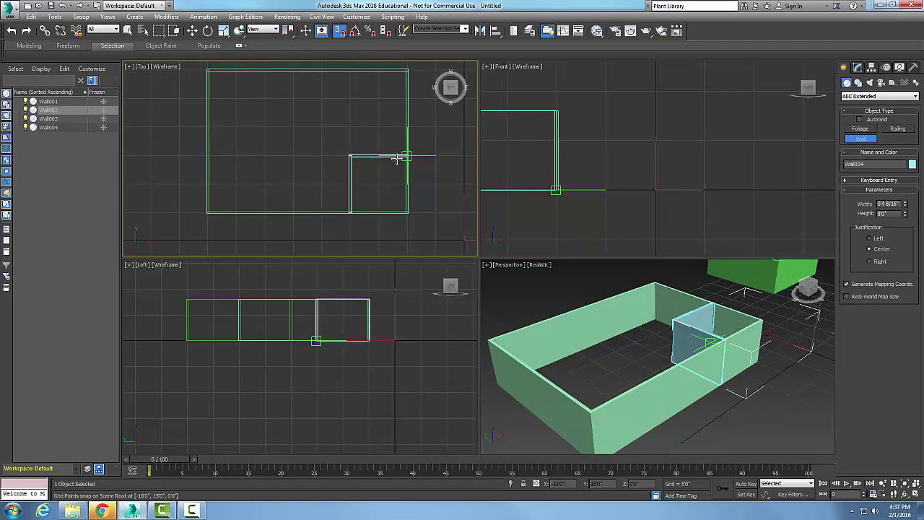
click(396, 158)
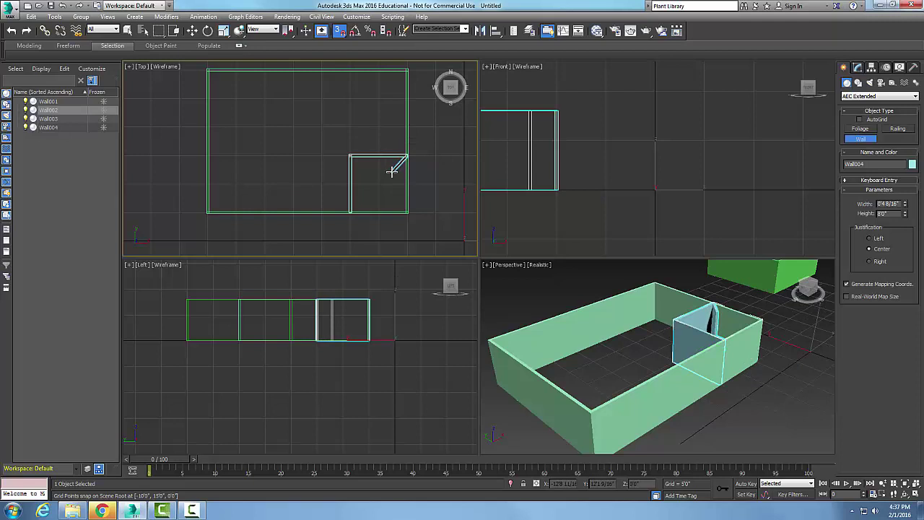
right_click(392, 171)
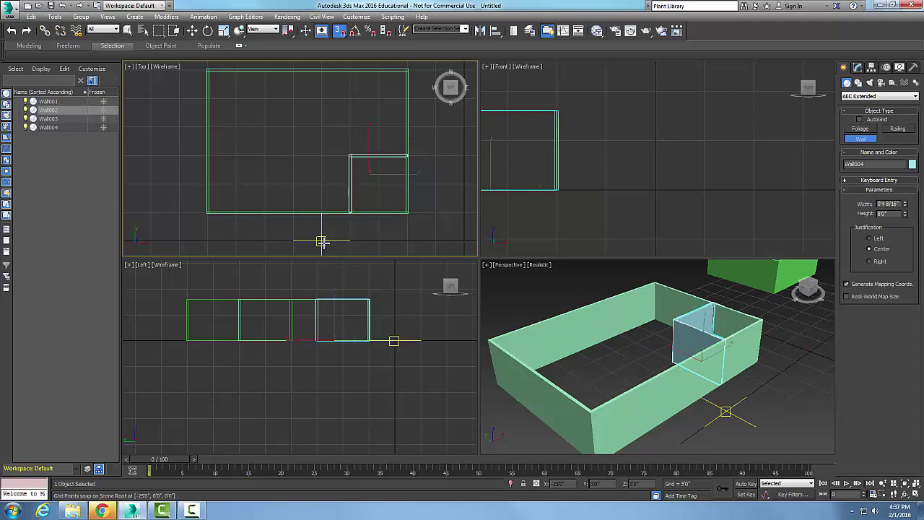
right_click(334, 227)
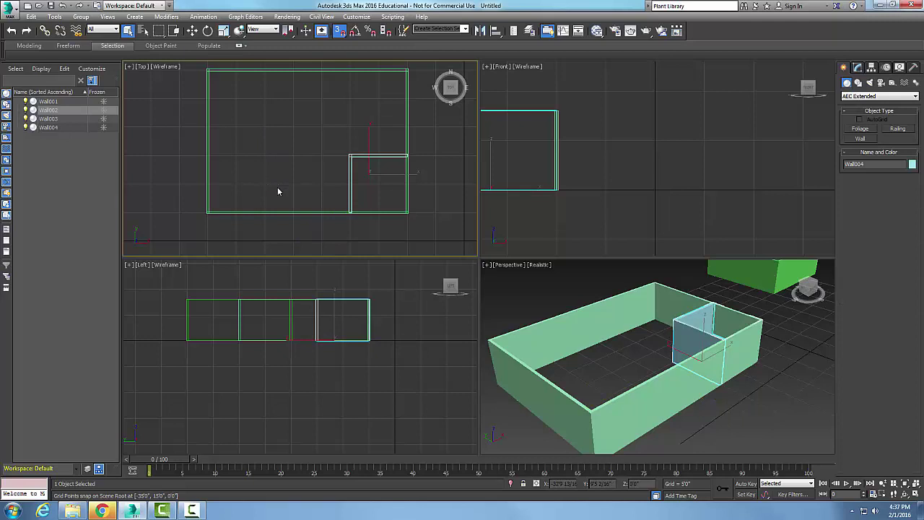
- Draw a left-justified L-shaped wall from the bottom wall up and over to the left wall
click(860, 138)
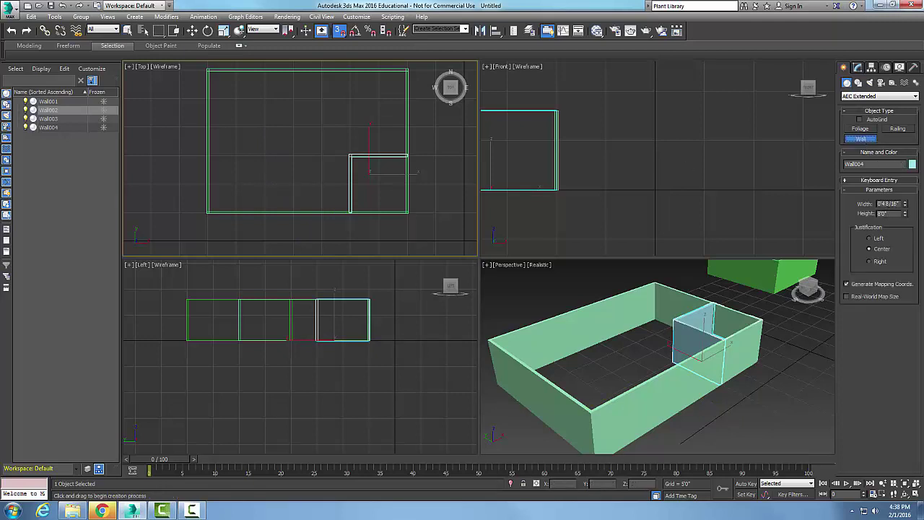
click(869, 239)
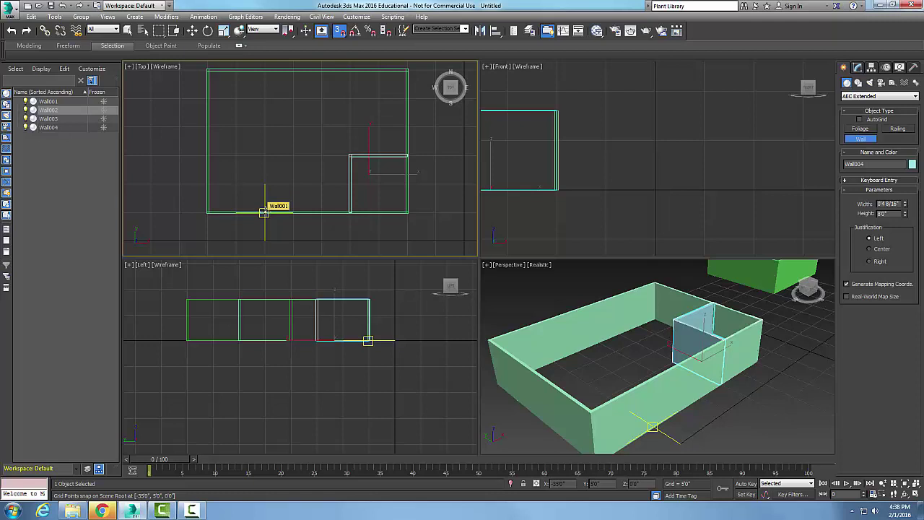
click(265, 212)
scroll(262, 156, up, 3)
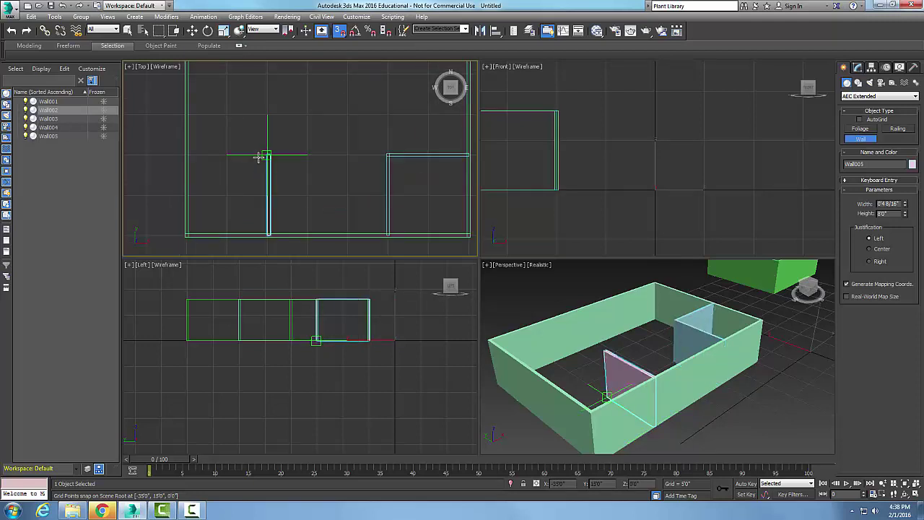
scroll(261, 156, up, 3)
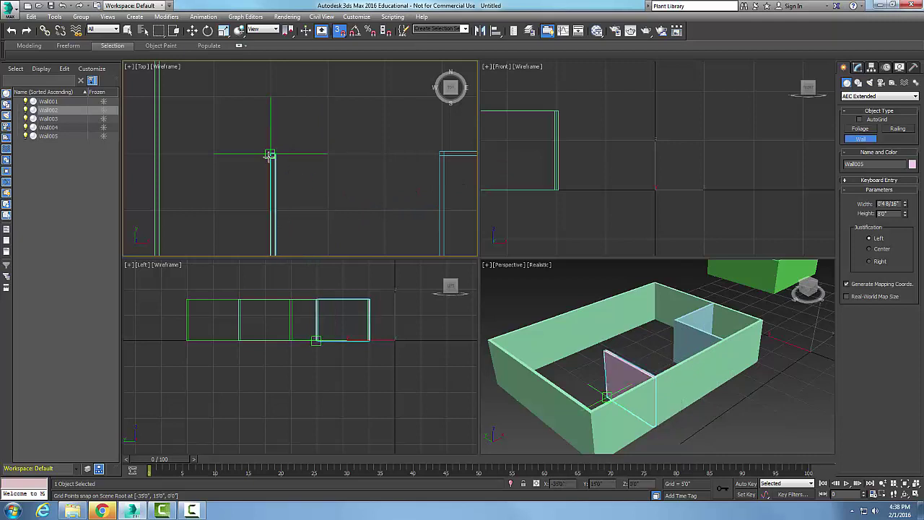
click(270, 155)
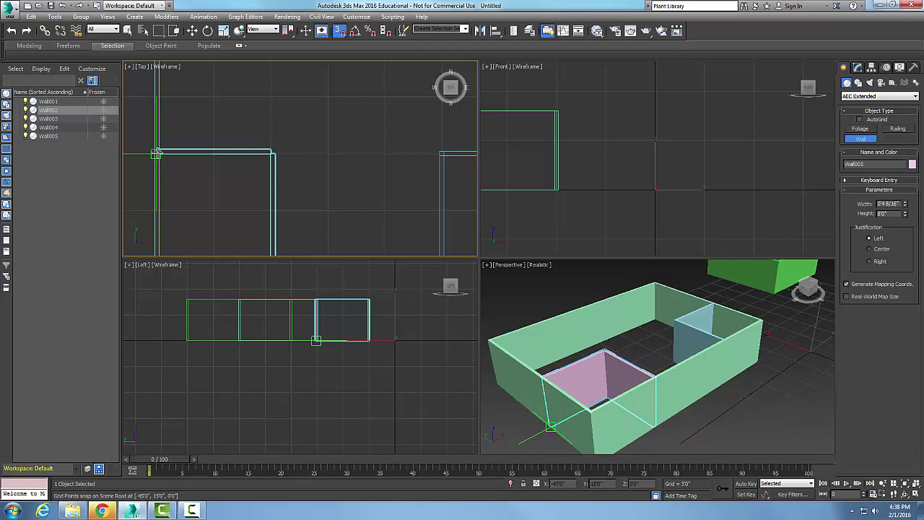
click(156, 153)
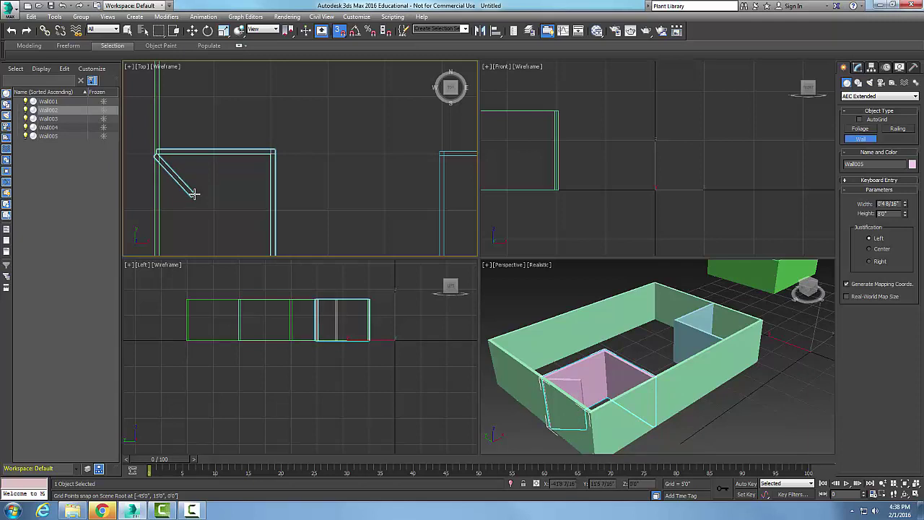
right_click(194, 194)
scroll(294, 144, down, 3)
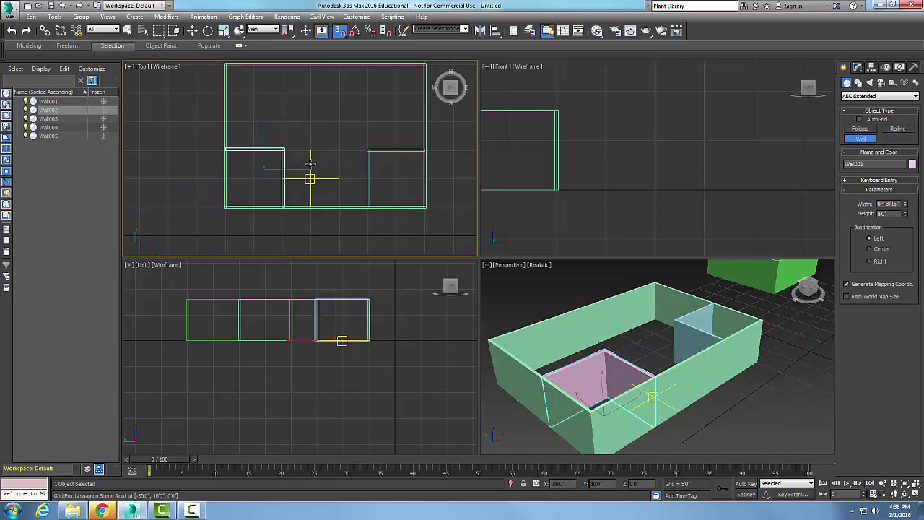
middle_drag(315, 147, 306, 173)
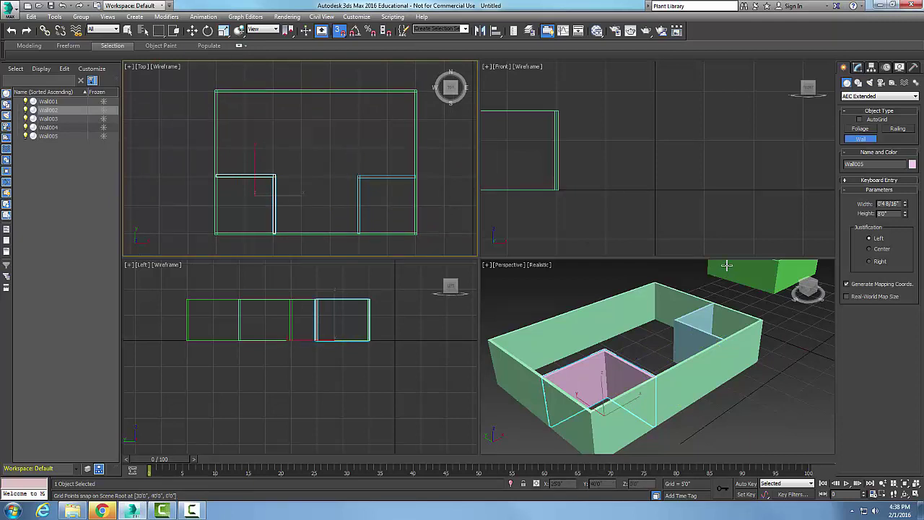
- Draw a right-justified wall straight across from the left exterior wall to the right one
click(873, 262)
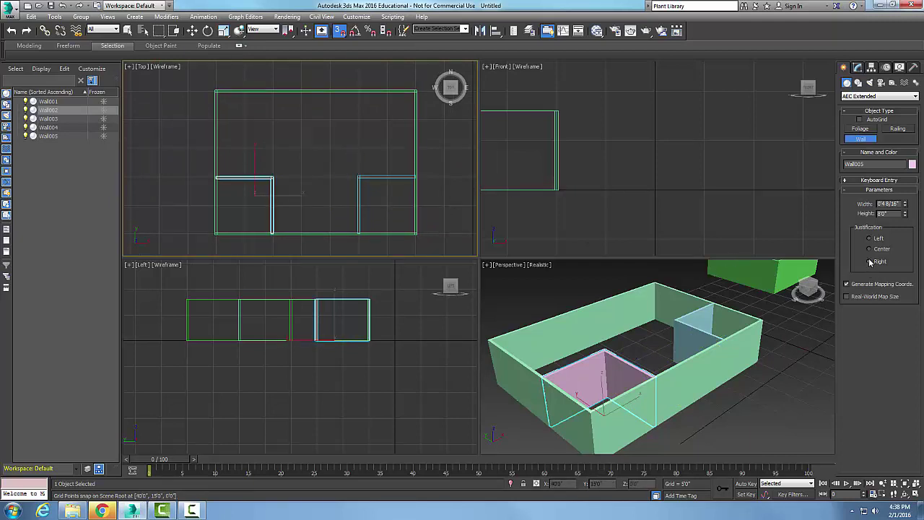
click(869, 139)
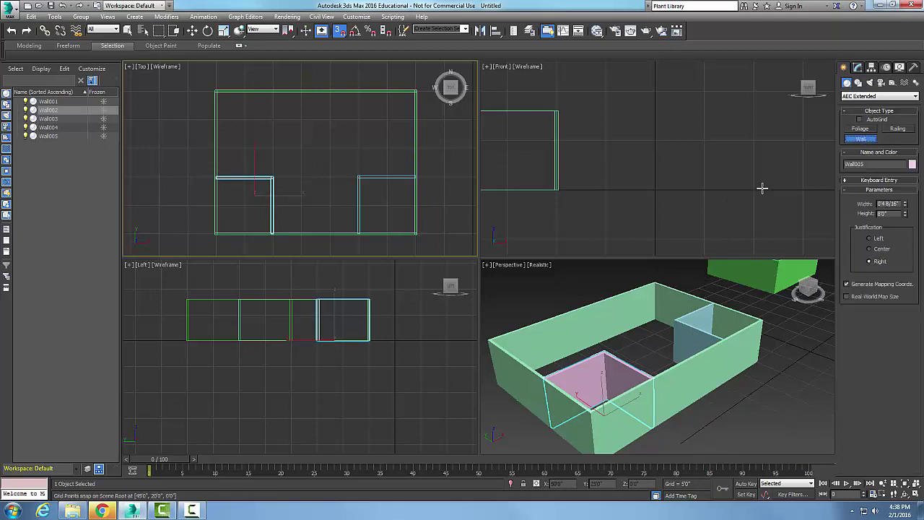
click(217, 148)
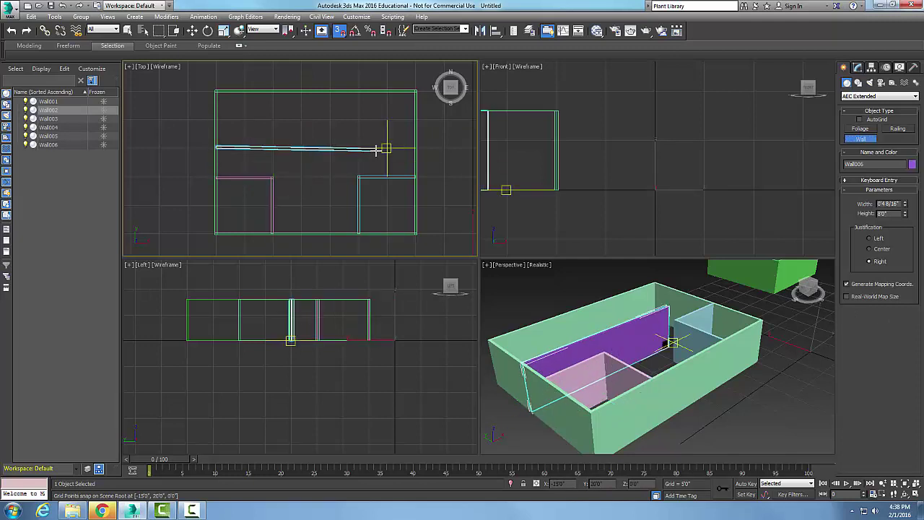
scroll(376, 150, up, 2)
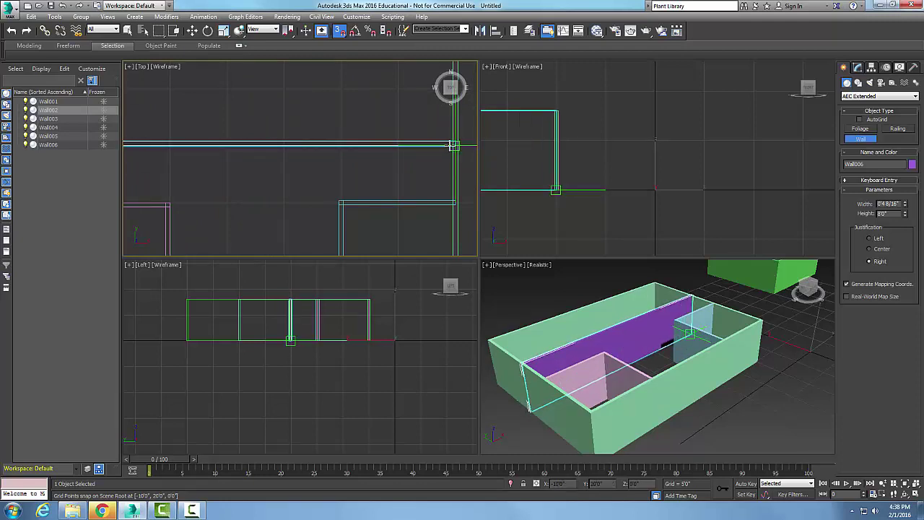
click(454, 145)
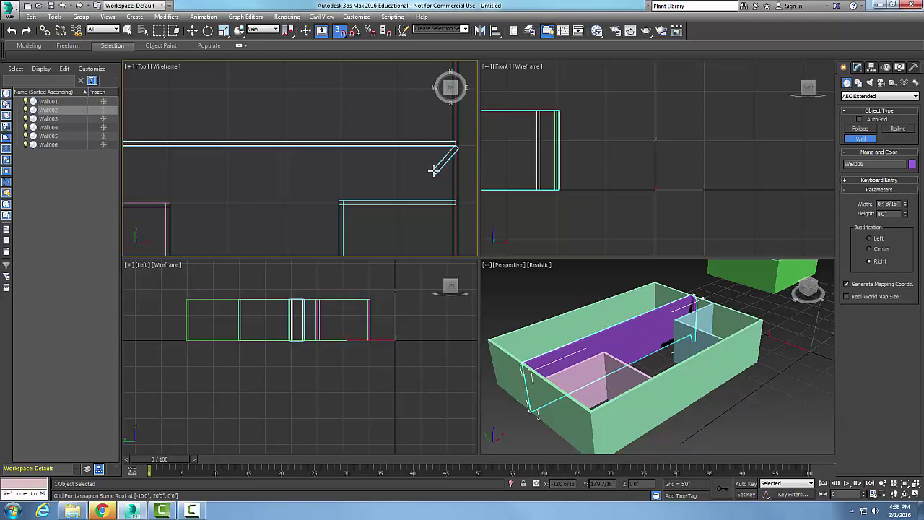
right_click(437, 171)
scroll(436, 173, down, 2)
scroll(437, 173, down, 2)
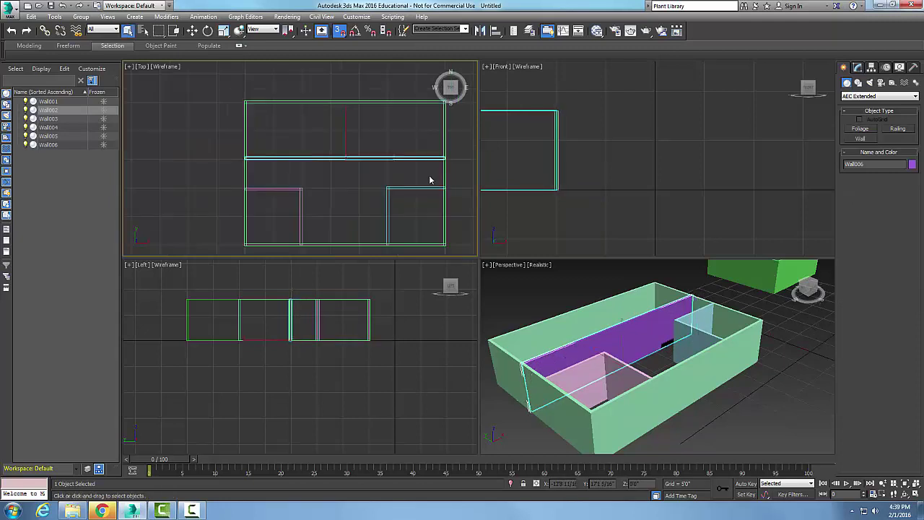
click(868, 131)
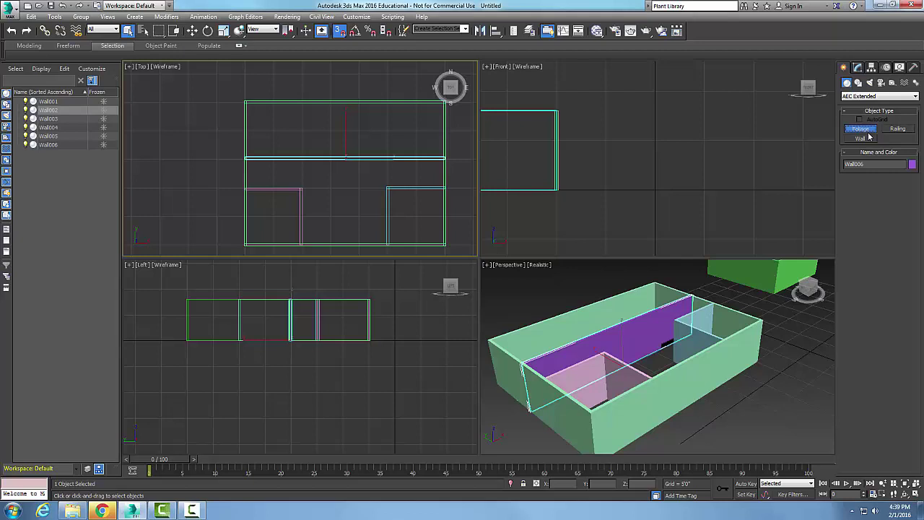
click(870, 143)
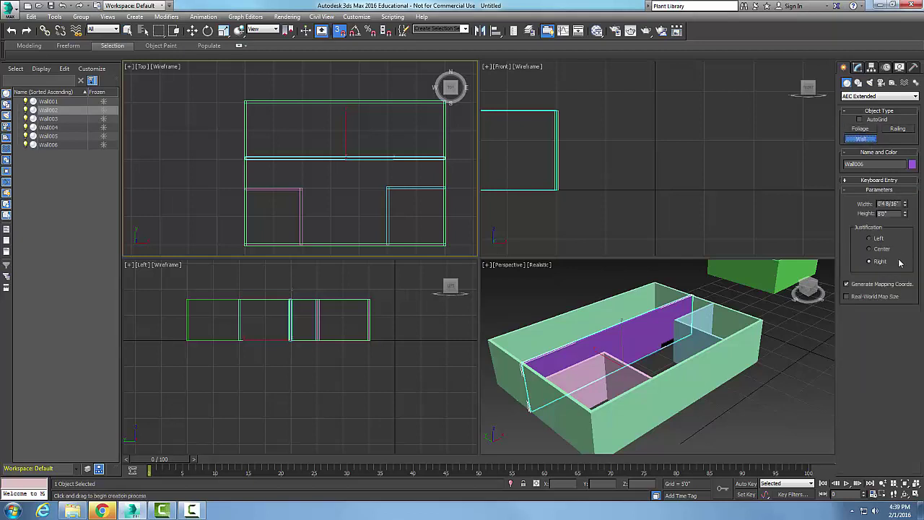
click(870, 249)
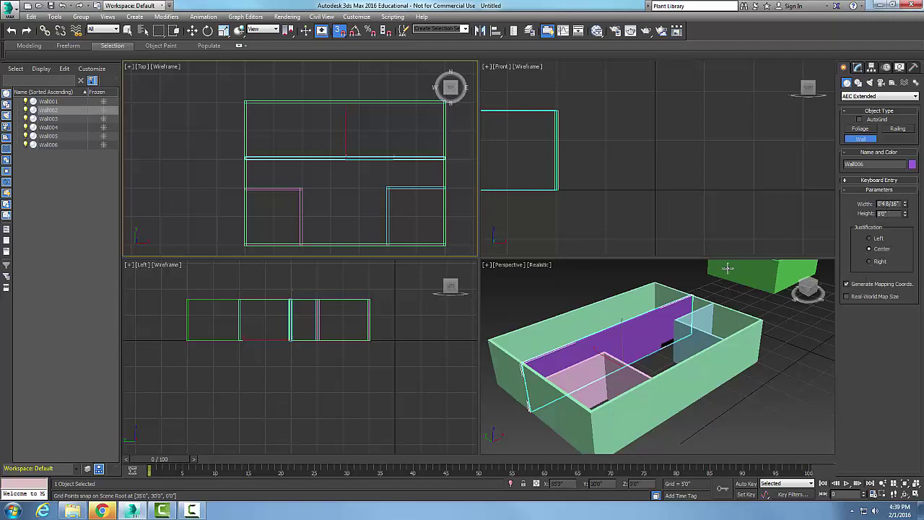
right_click(515, 248)
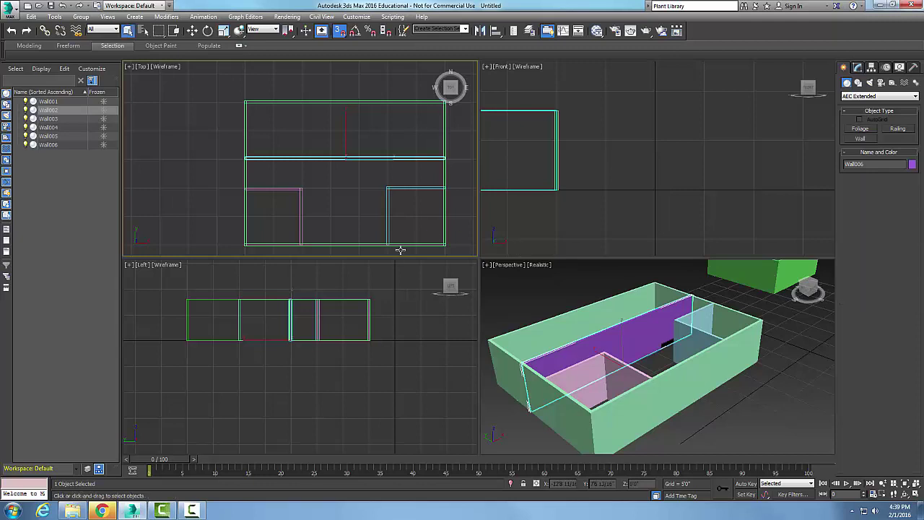